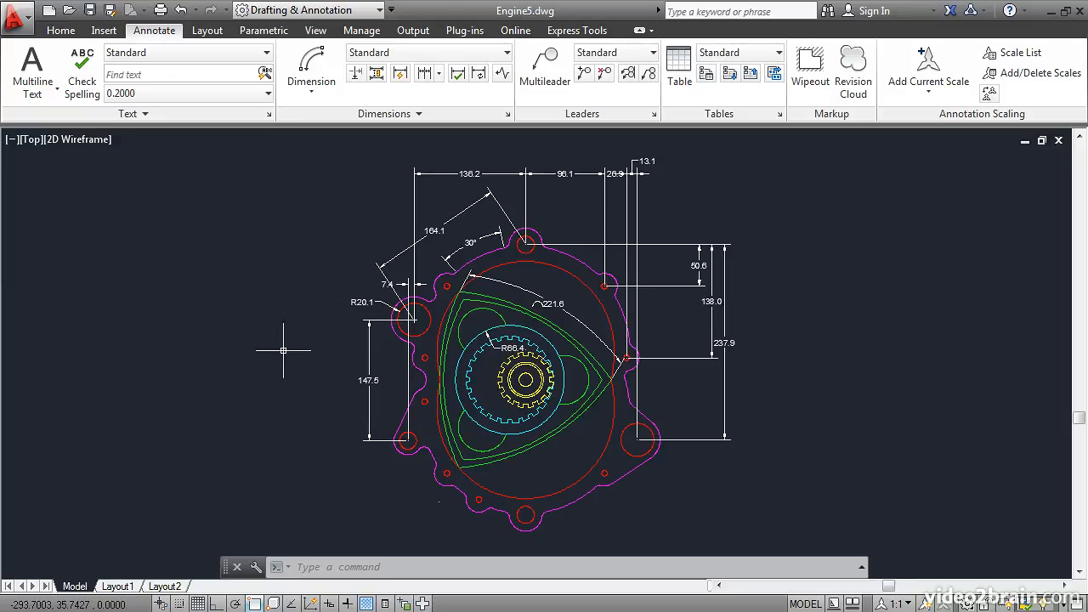
Modify the Standard dimension style, setting the extension lines' offset from origin to 0.25.
text(d)
key(Return)
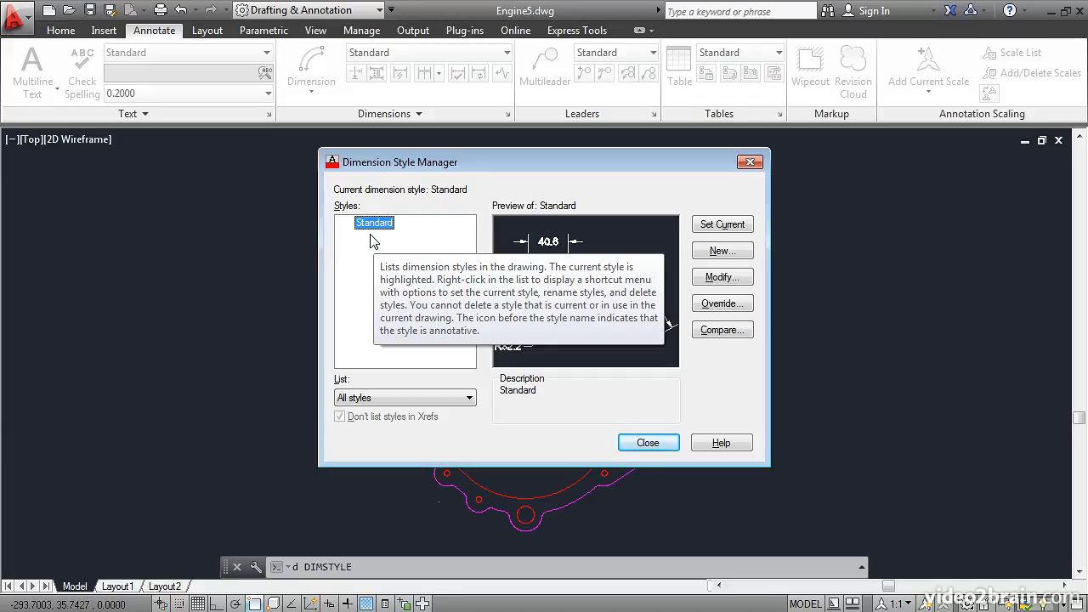
click(719, 277)
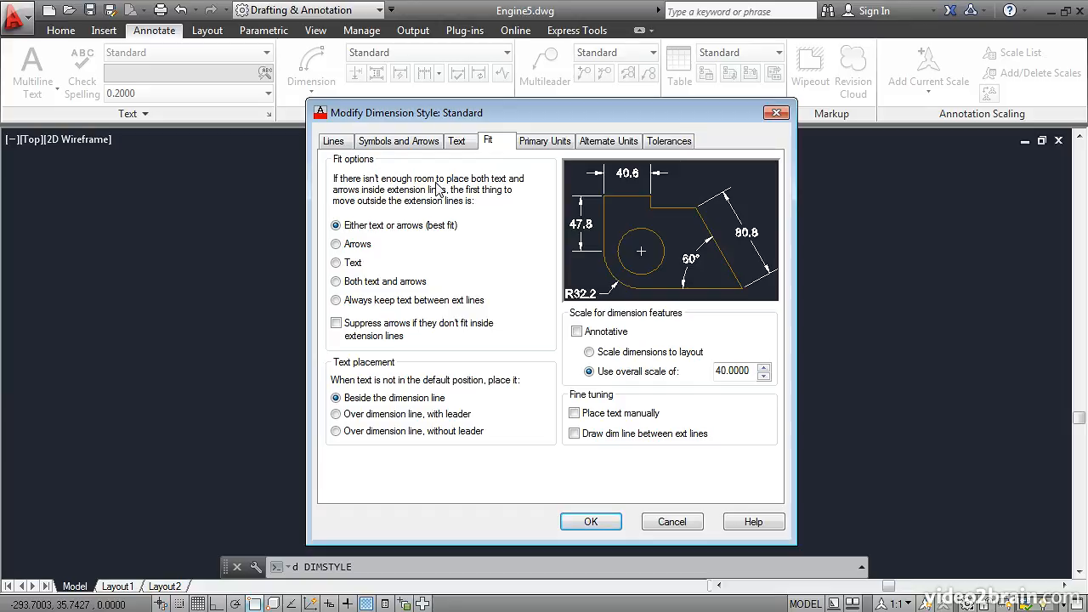
click(336, 143)
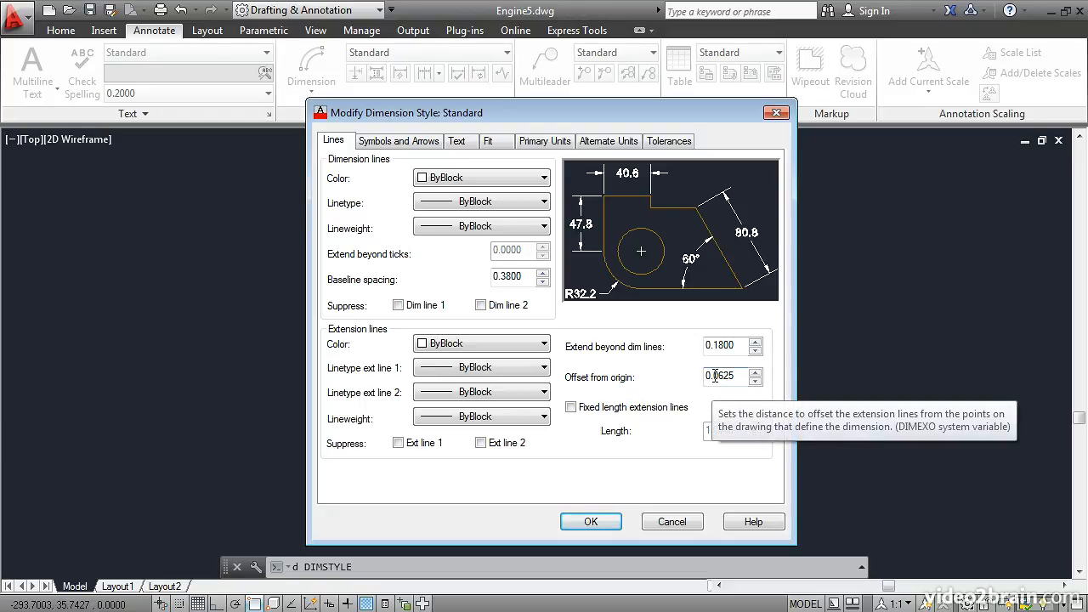
drag(714, 375, 736, 376)
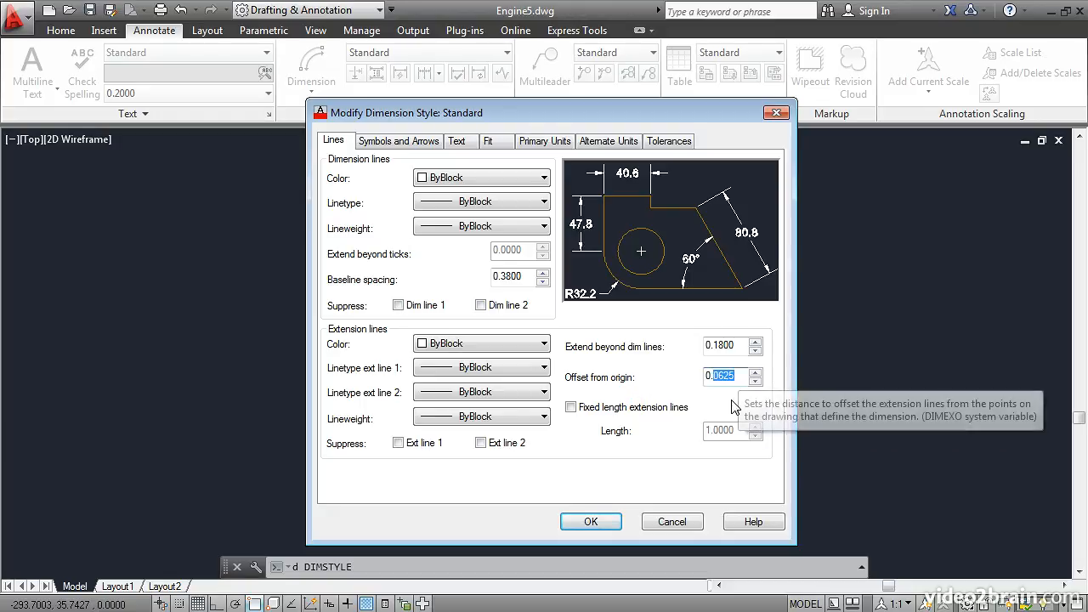
text(25)
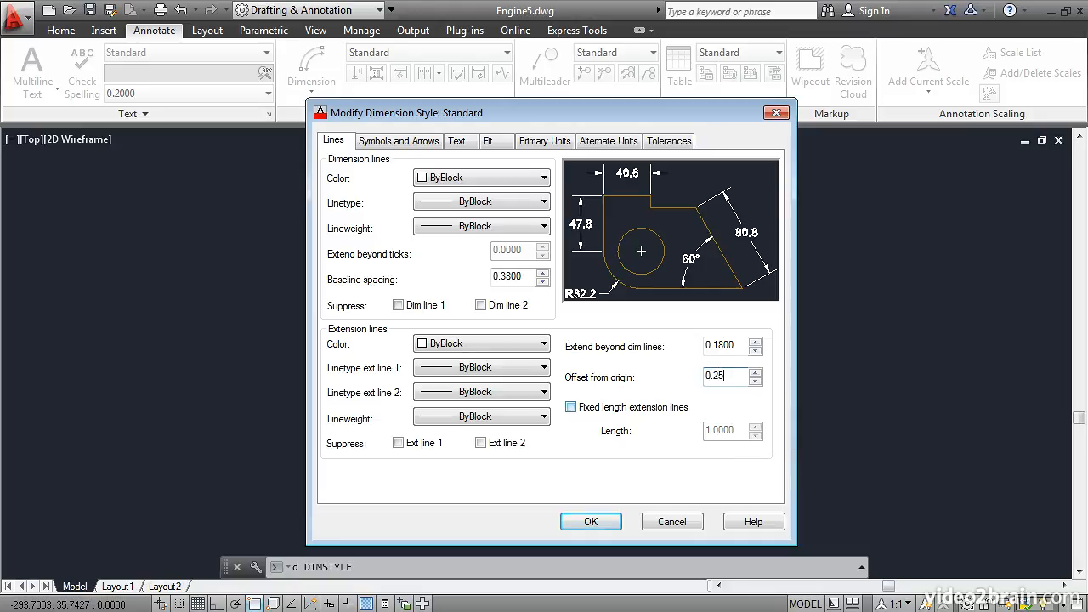
key(Tab)
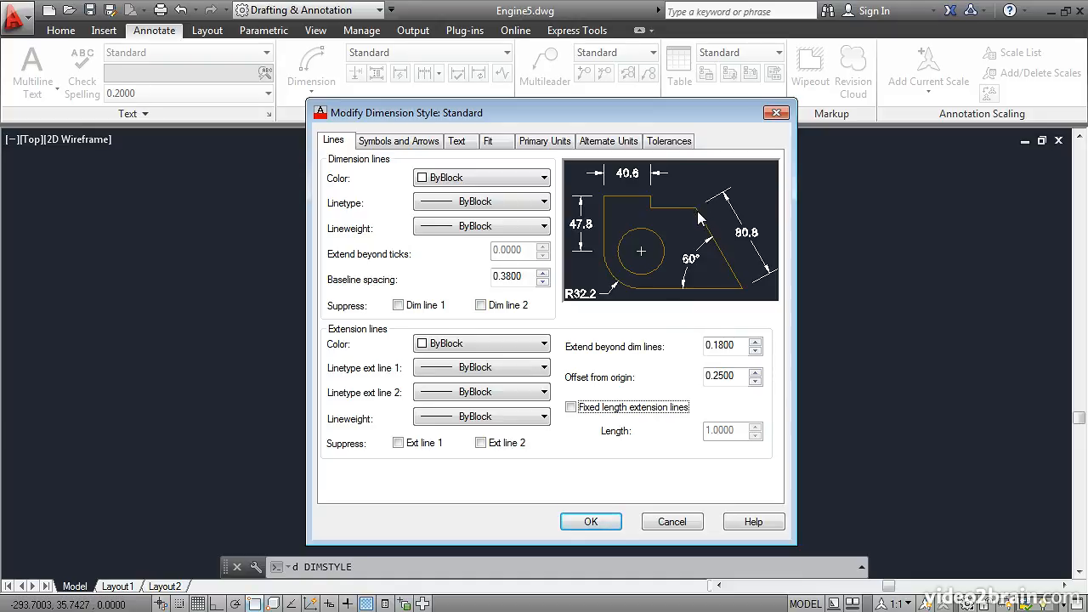
Change the extension lines' offset from origin to 0.125.
click(715, 377)
text(1)
key(Tab)
Set the dimension arrowheads to Architectural tick and align the dimension text with the dimension line.
click(400, 143)
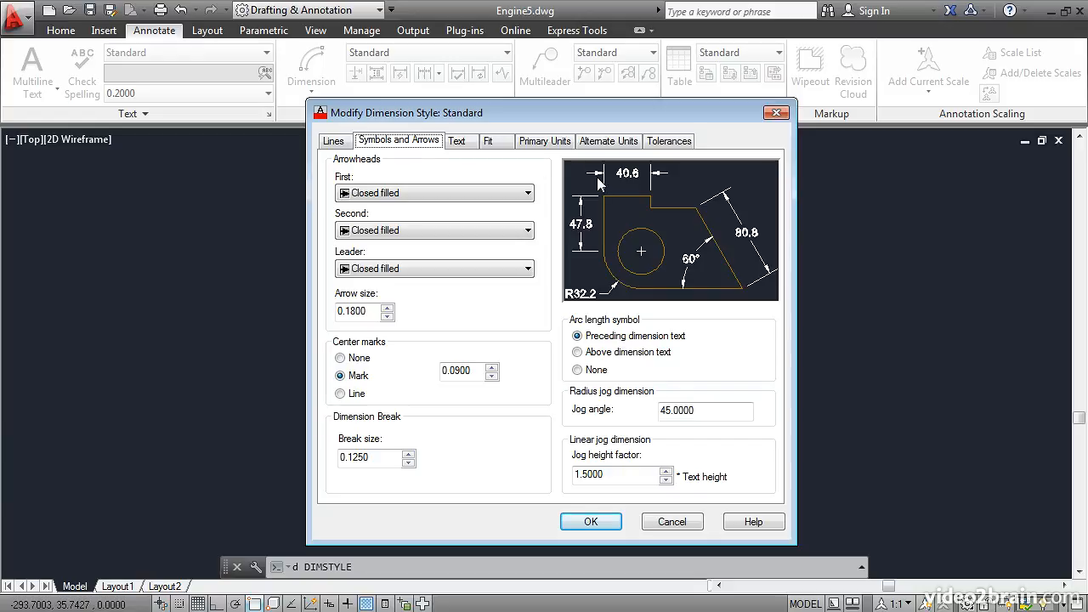
click(481, 201)
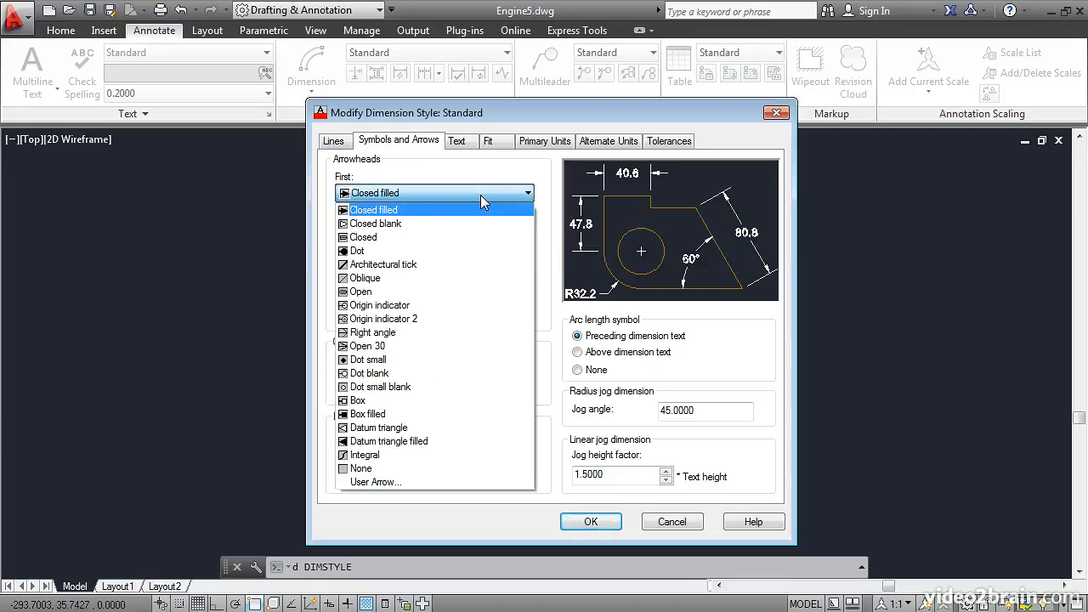
click(393, 266)
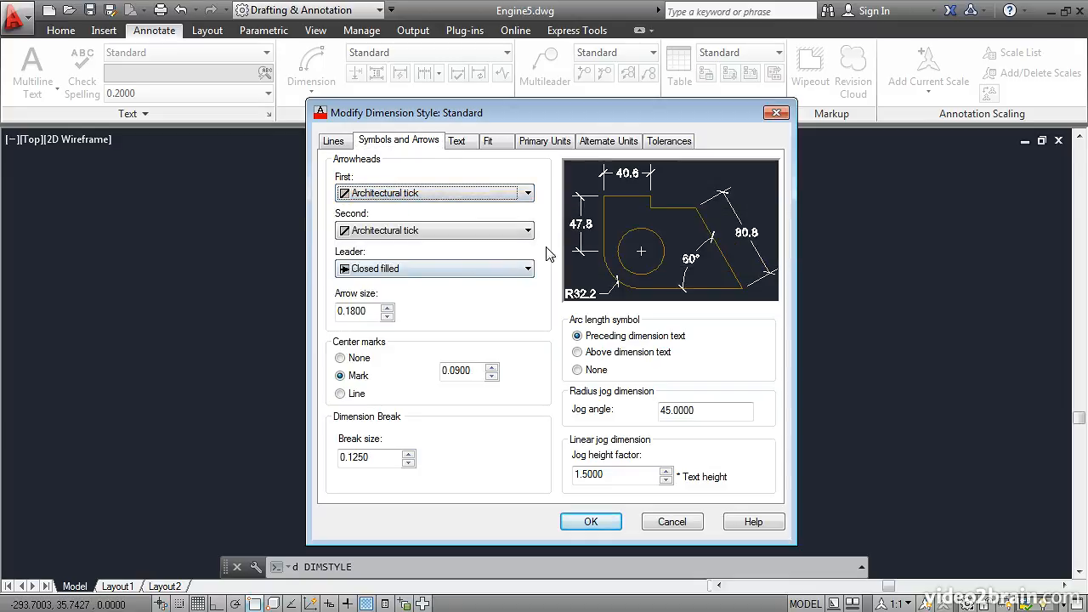
click(458, 142)
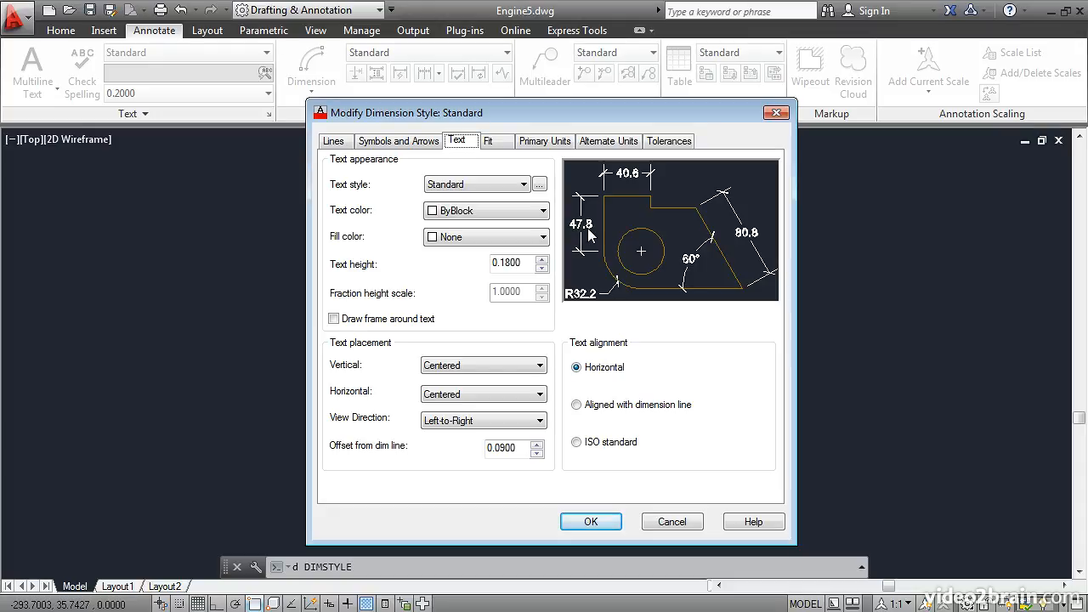
click(590, 407)
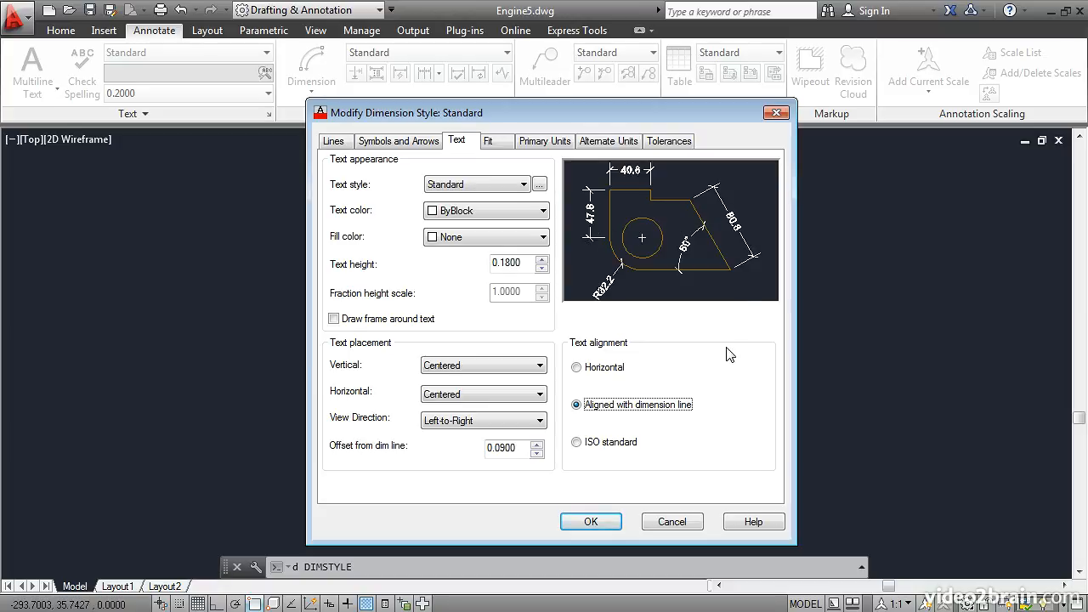
Set the overall scale for dimension features to 20.
click(497, 142)
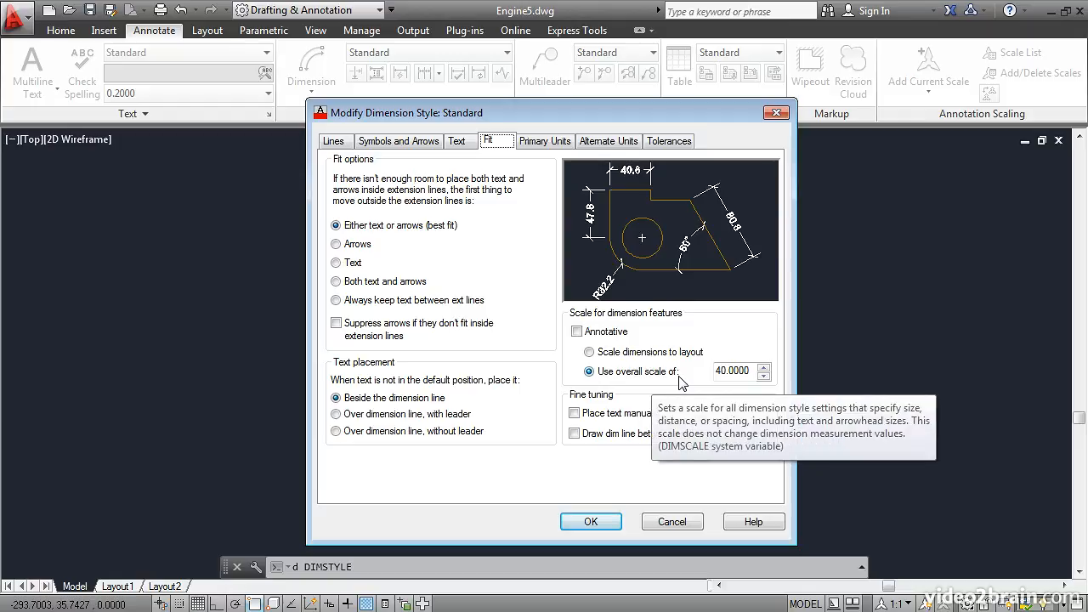
drag(722, 372, 704, 397)
text(2)
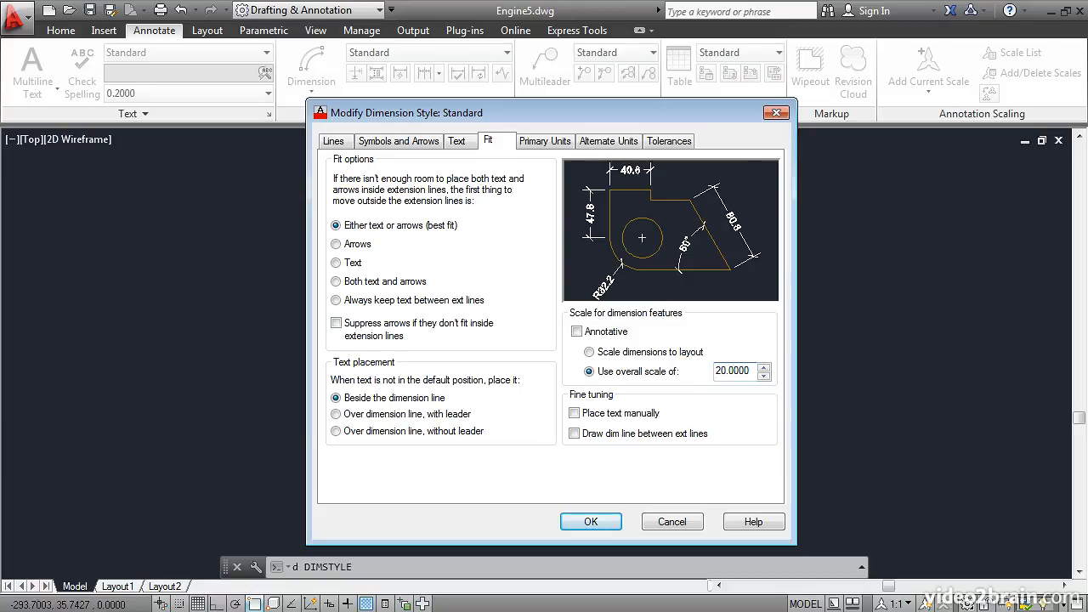
key(Tab)
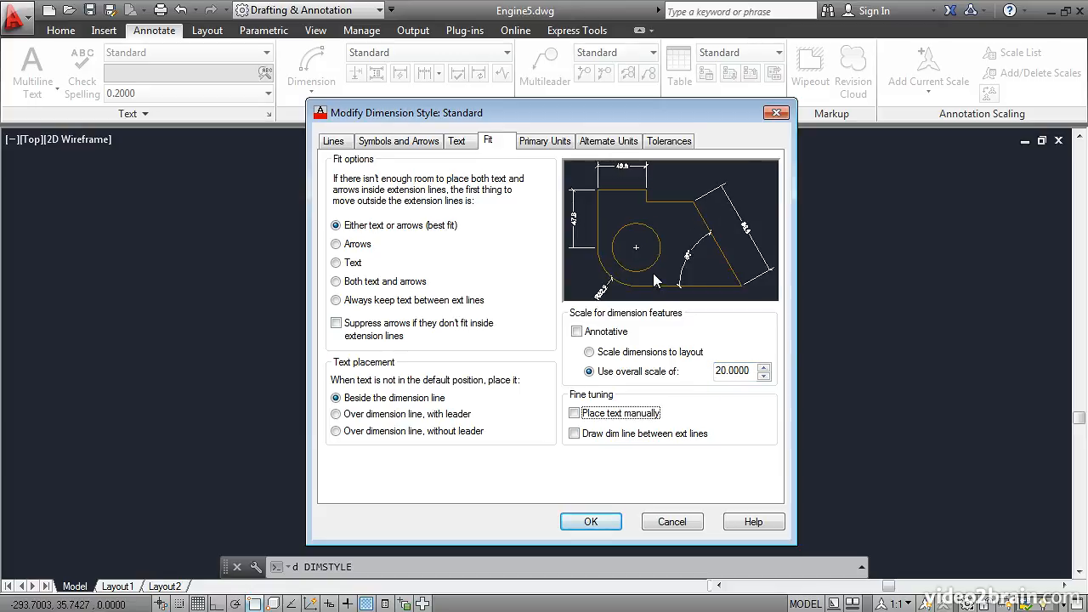
Set the linear dimension precision to 0 in the primary units and apply the style changes to the drawing.
click(547, 143)
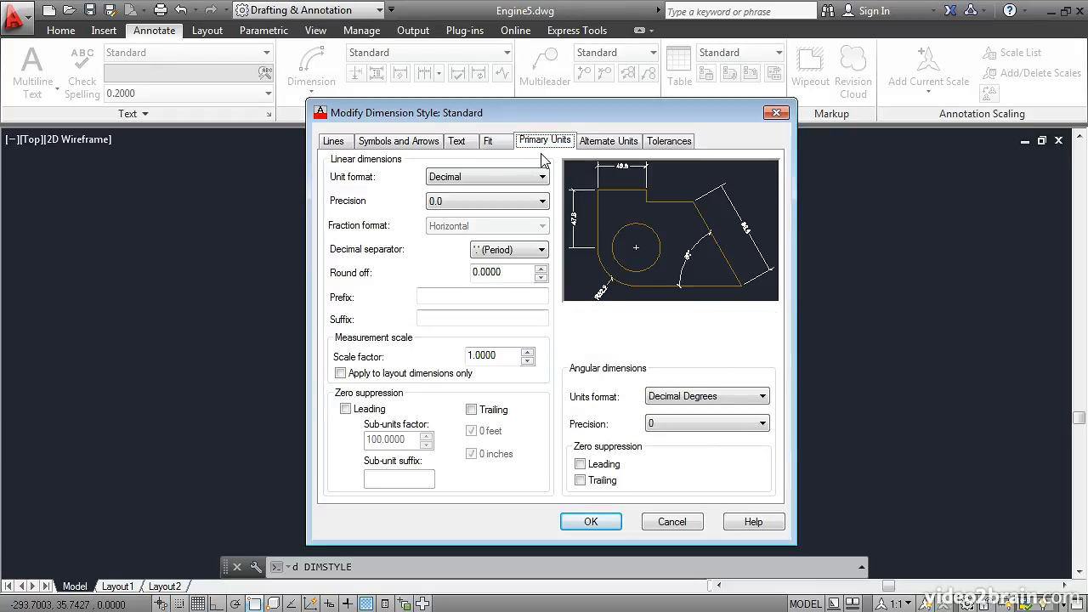
click(443, 204)
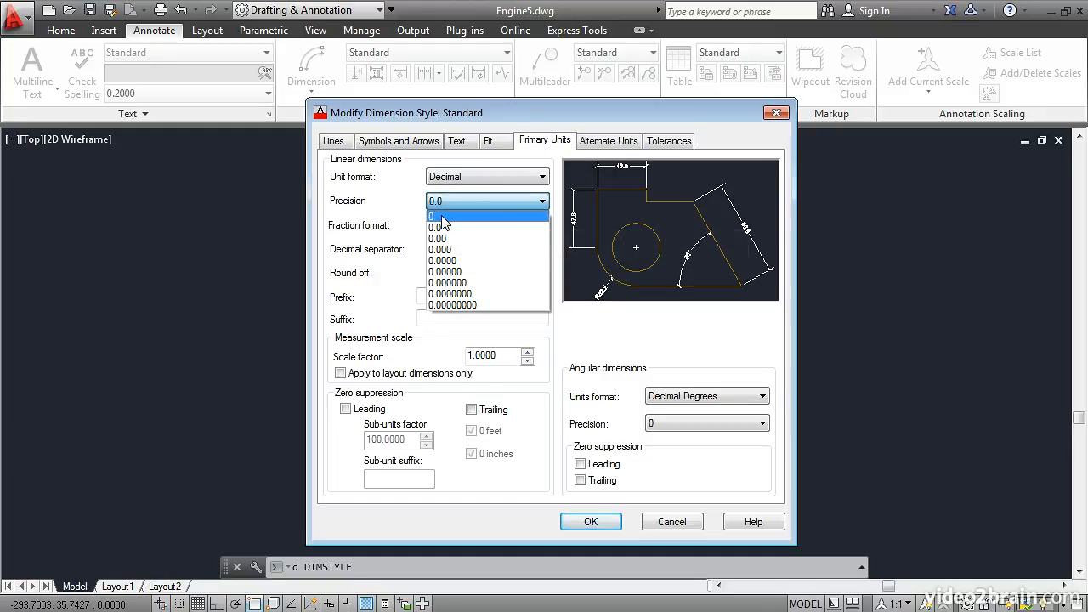
click(442, 217)
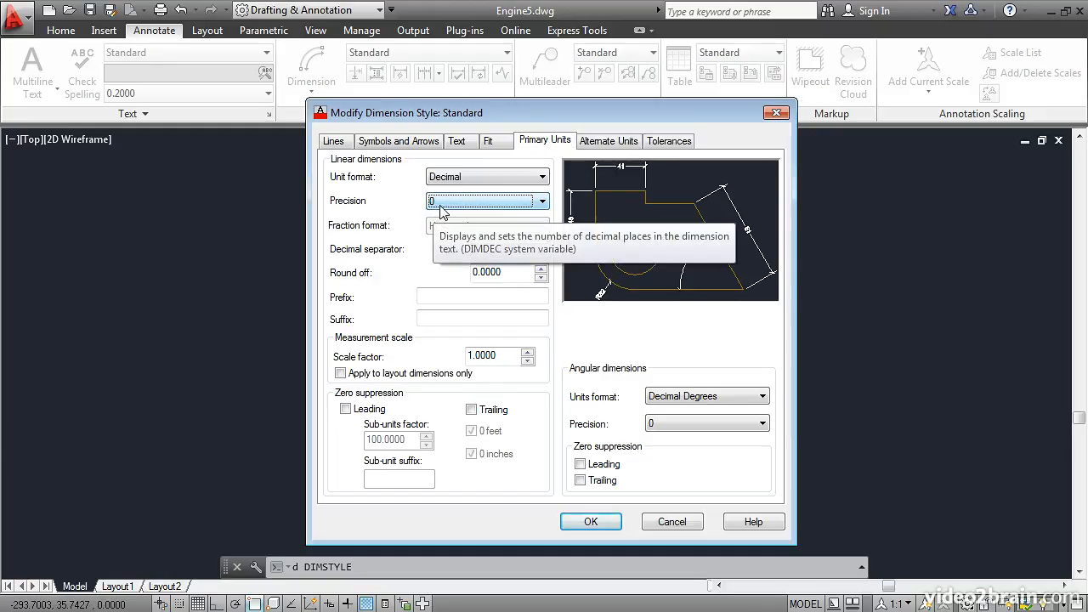
click(583, 521)
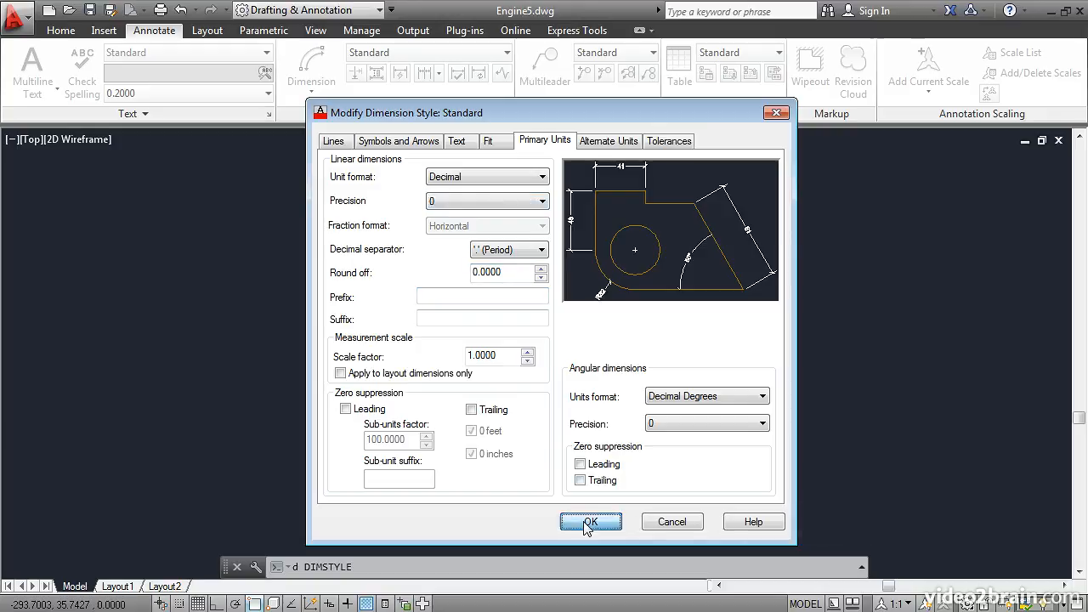
click(628, 443)
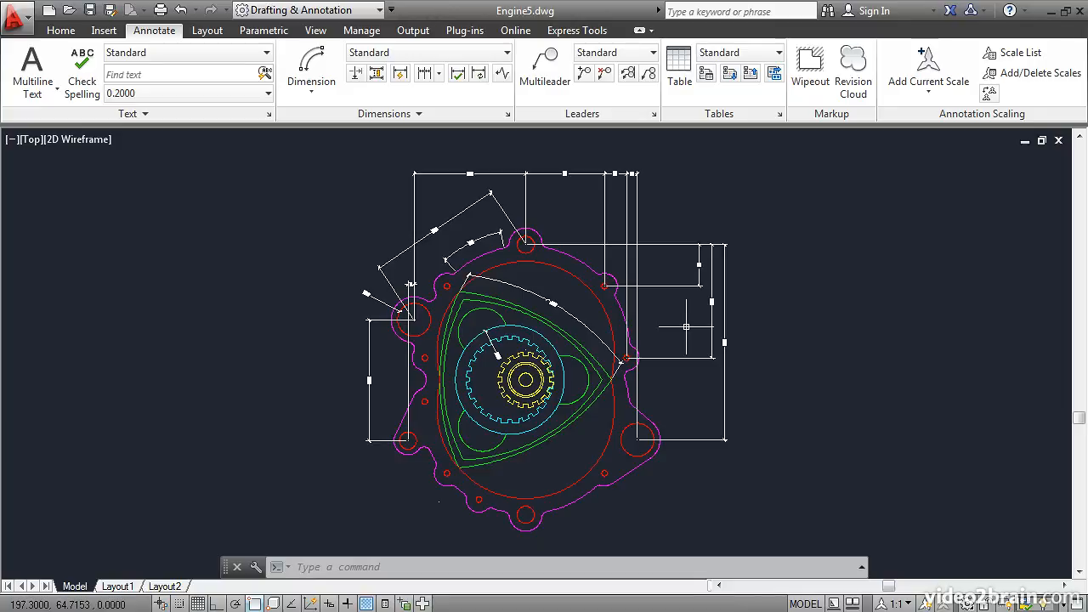
Modify the Standard dimension style again to use an overall scale of 40, and apply it to the drawing.
key(Return)
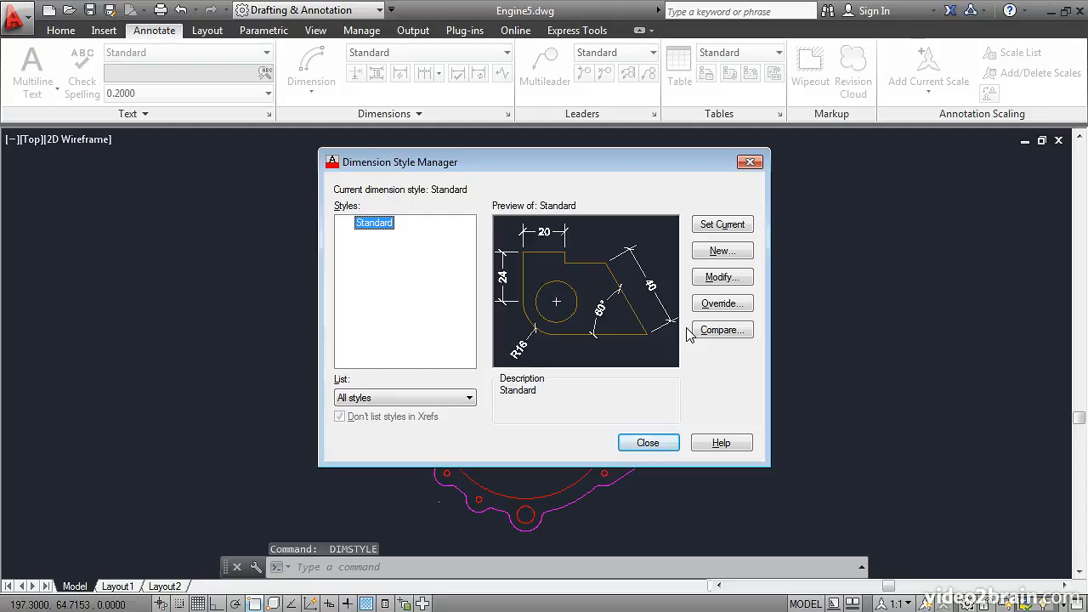
click(722, 278)
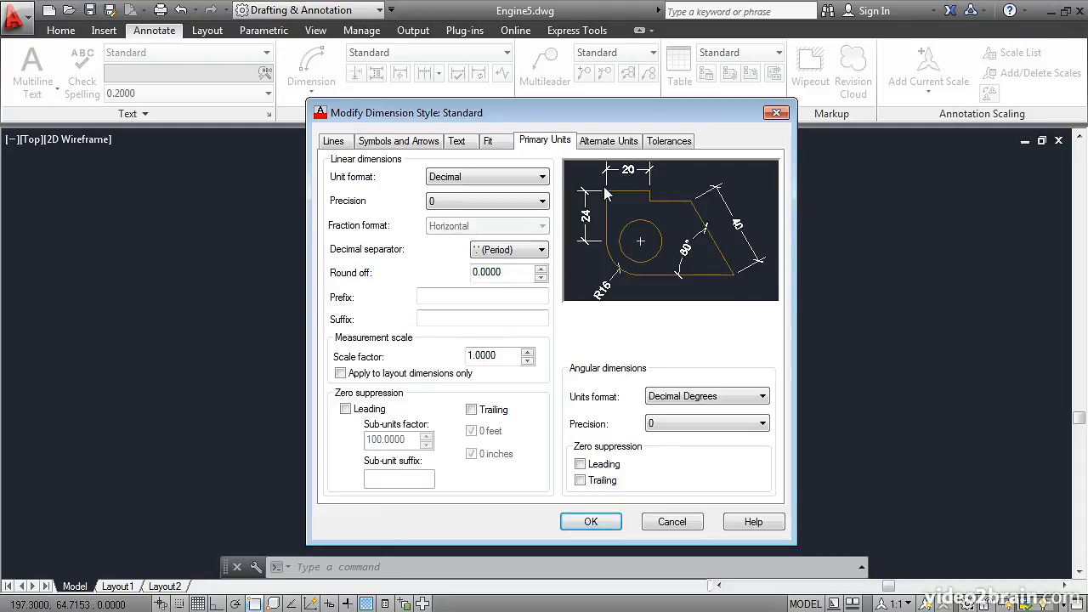
click(500, 143)
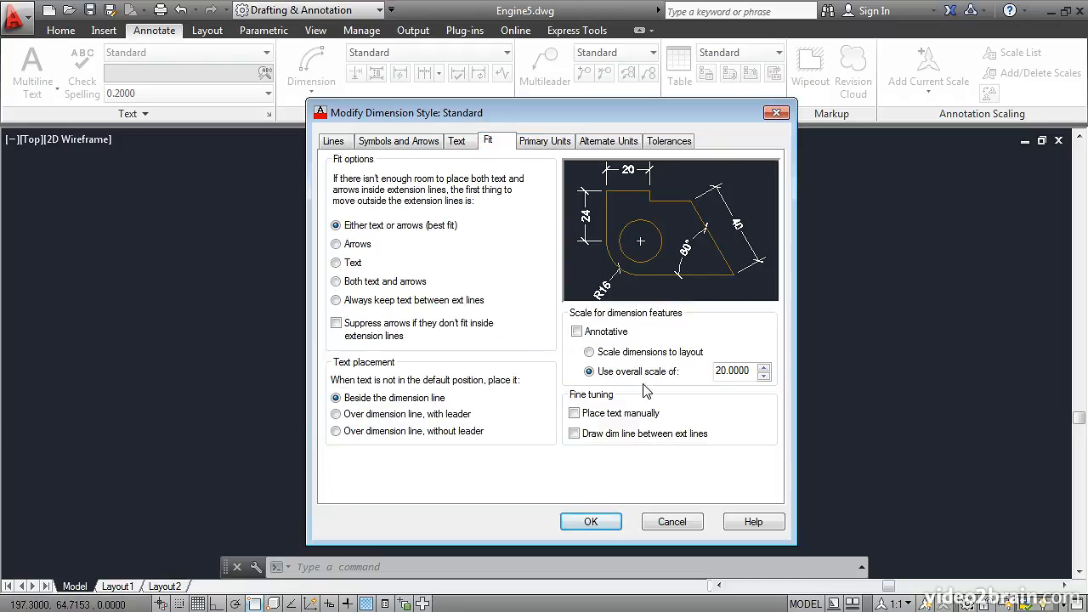
drag(723, 374, 693, 379)
text(4)
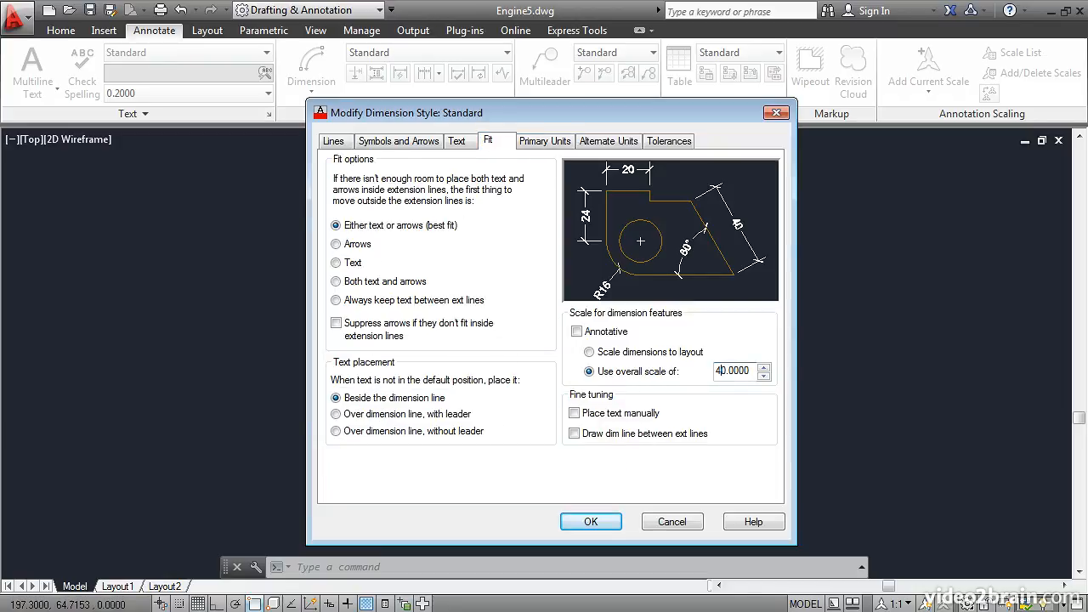
click(587, 519)
click(643, 443)
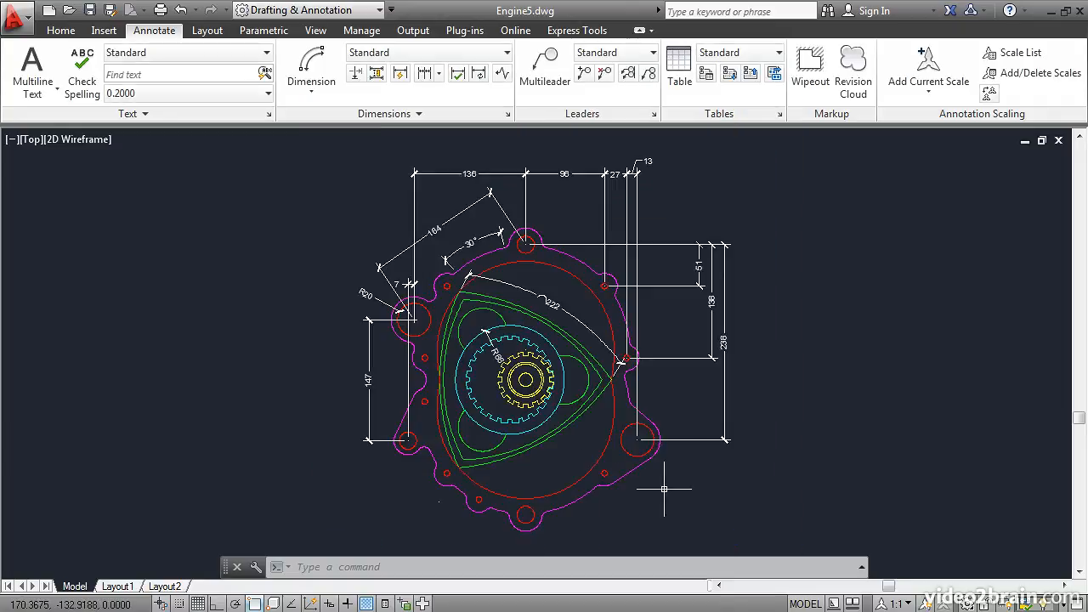
Create a substyle of the Standard dimension style that applies only to radius dimensions.
scroll(472, 333, up, 2)
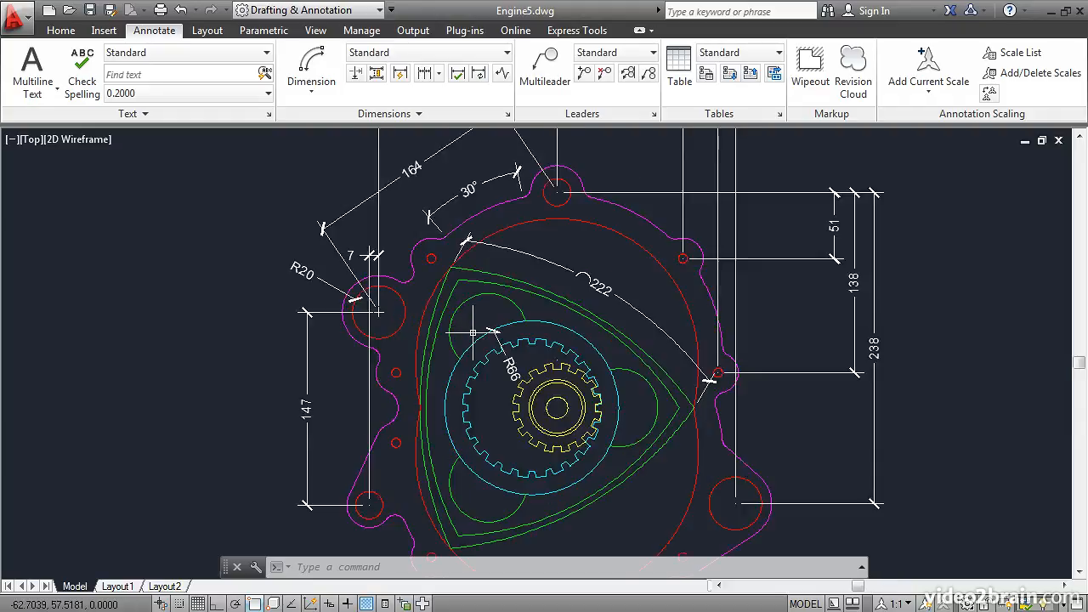
scroll(473, 332, up, 2)
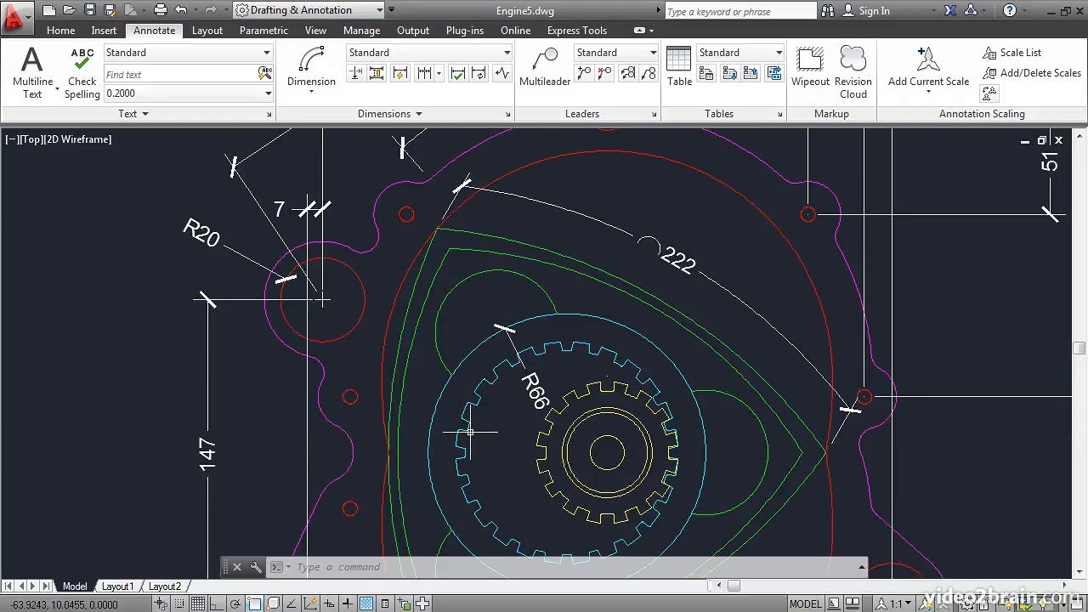
mouse_move(438, 247)
middle_down()
mouse_move(531, 390)
mouse_move(550, 445)
mouse_move(469, 276)
middle_up()
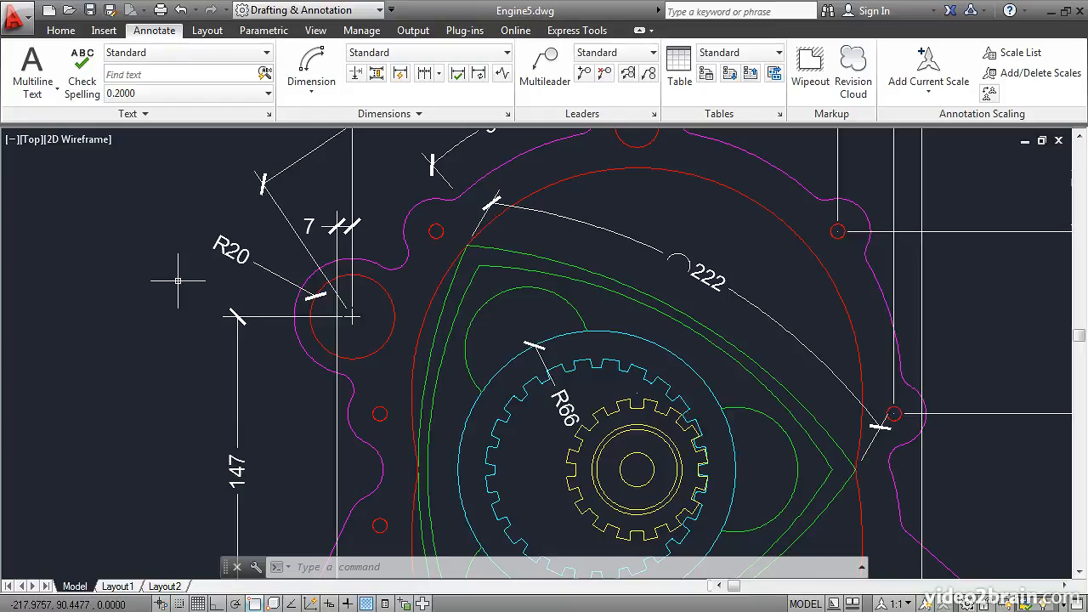
key(Return)
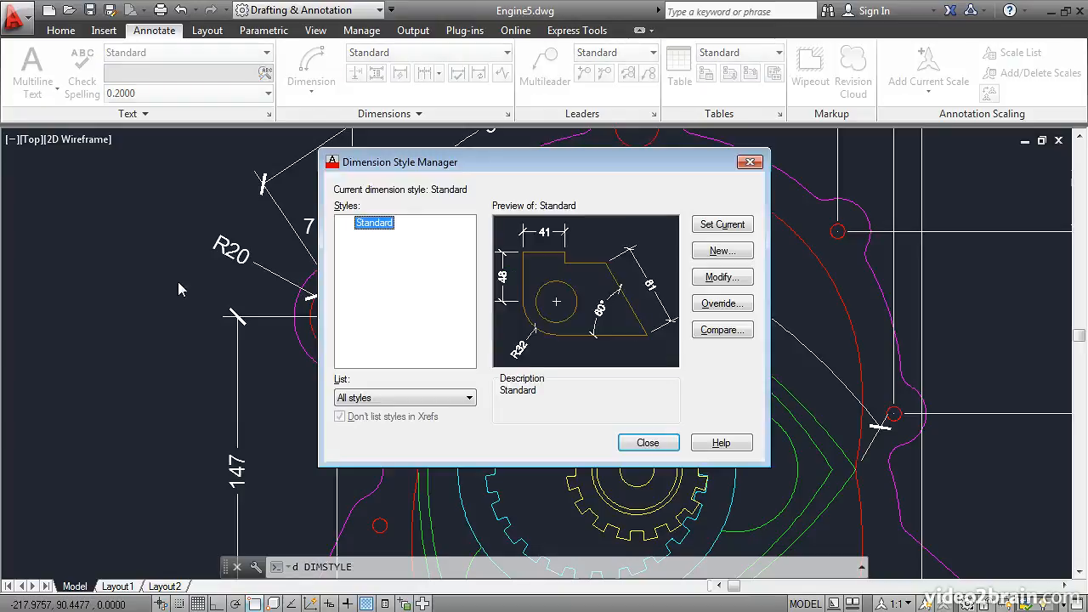
click(722, 251)
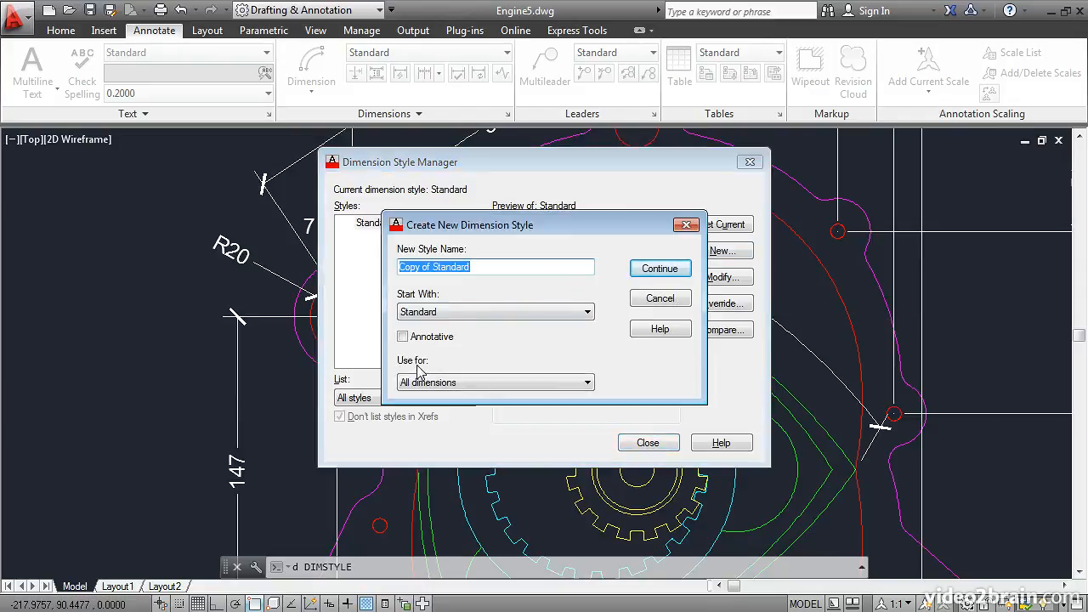
click(586, 384)
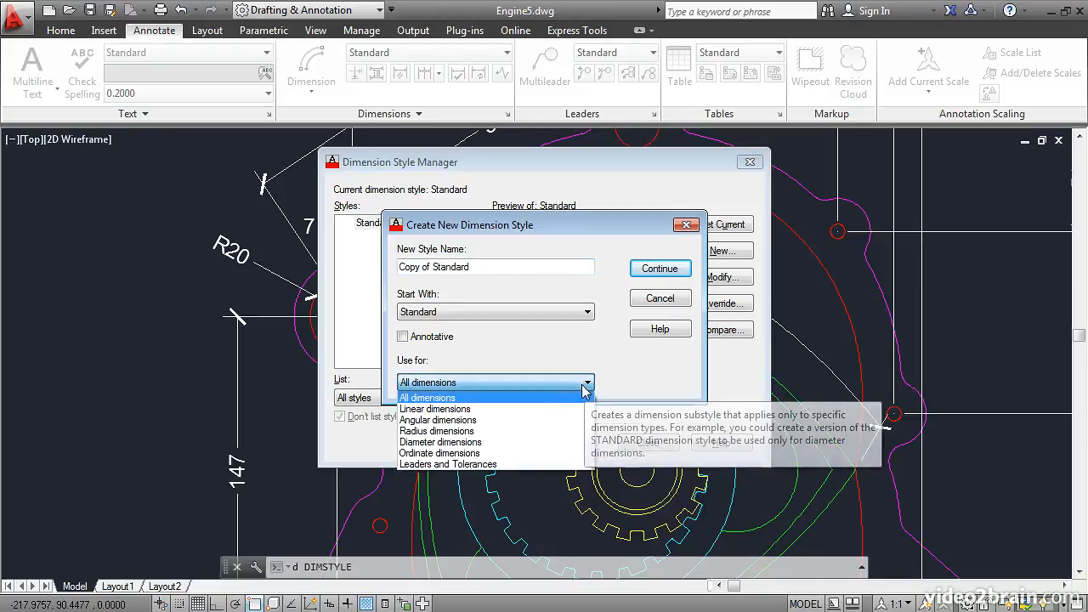
click(460, 432)
click(658, 270)
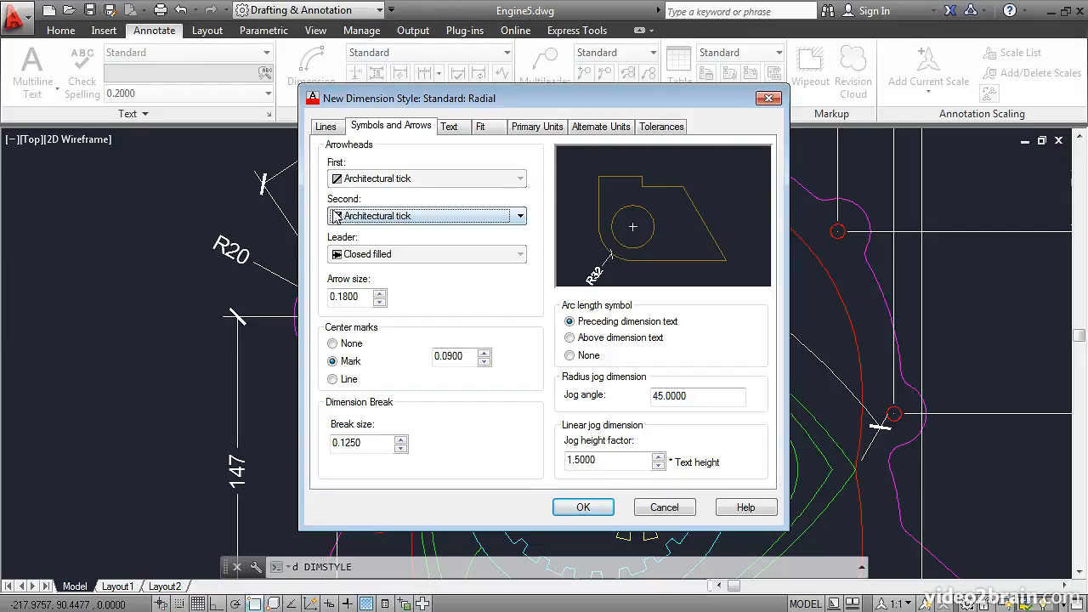
Set the radial substyle's second arrowhead to Closed filled and apply it to the drawing.
click(519, 216)
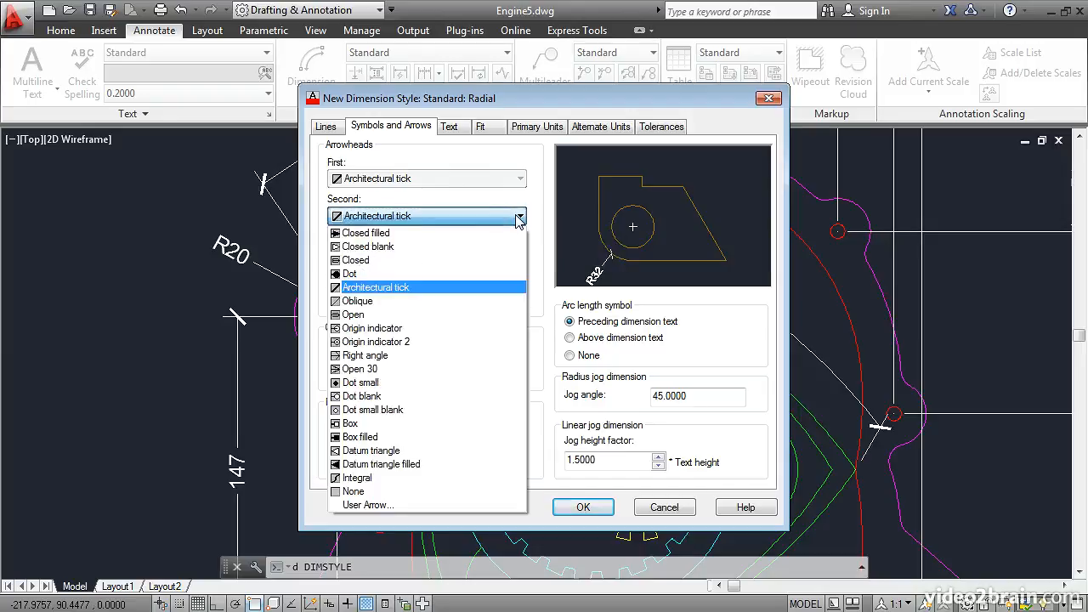
click(385, 234)
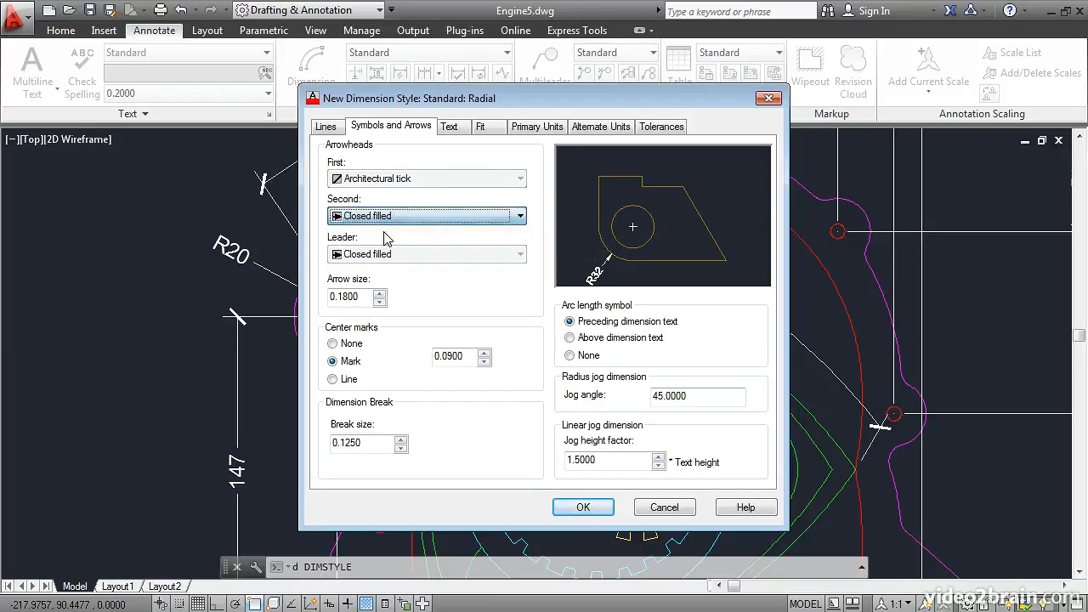
click(583, 508)
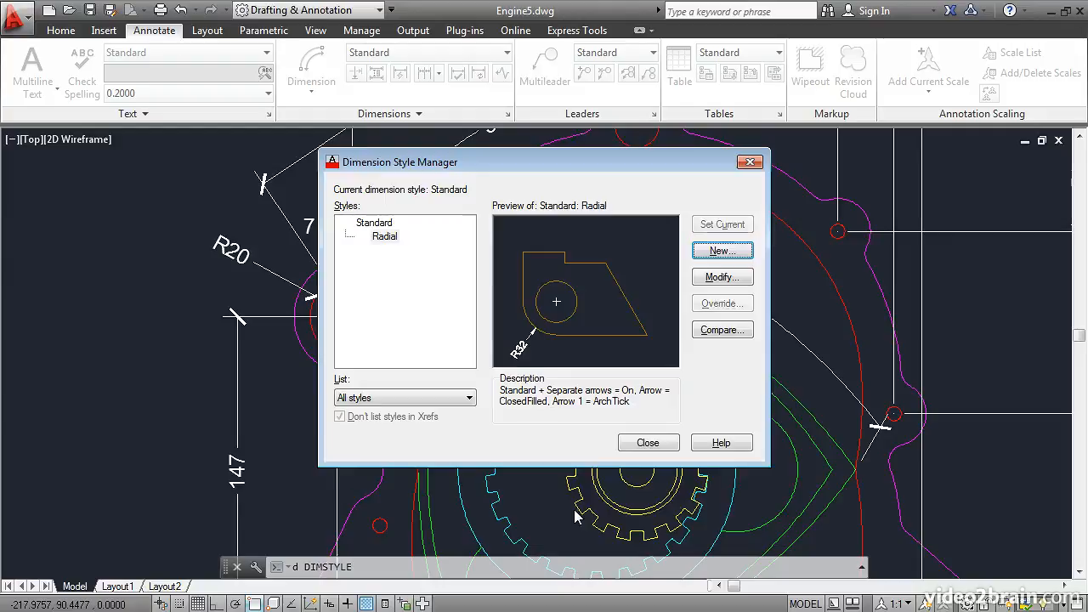
click(646, 443)
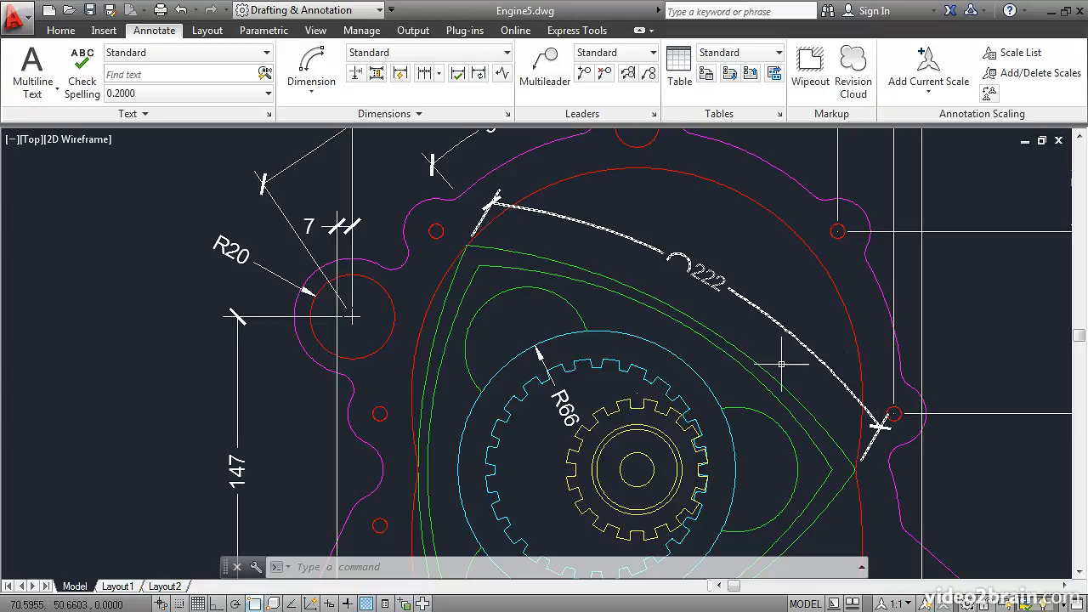
Override the first arrowhead of the arc length dimension above the rotor with Closed filled in its object properties.
click(487, 204)
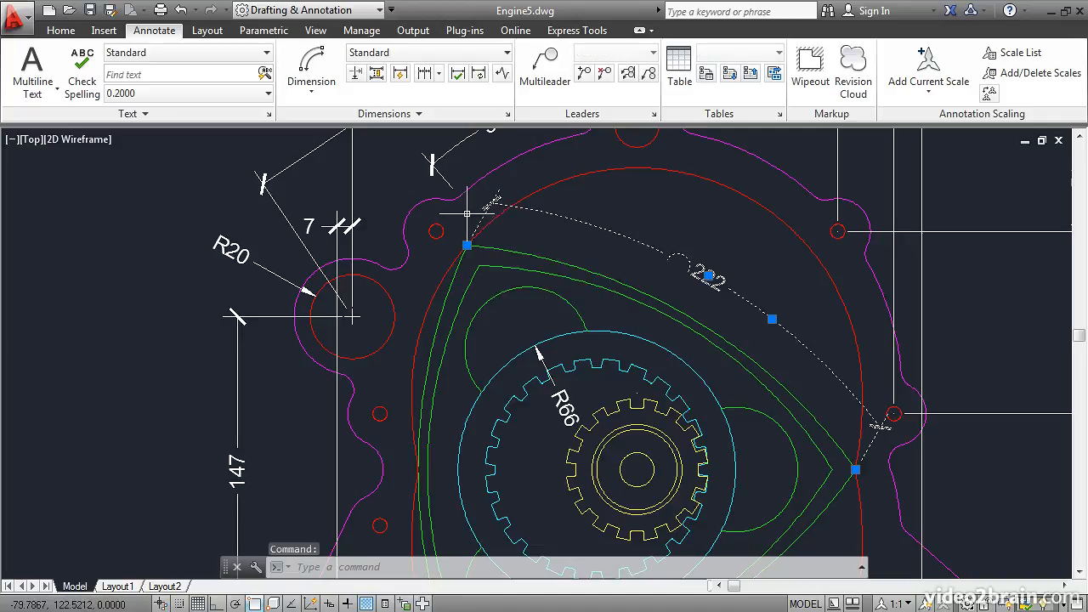
right_click(563, 188)
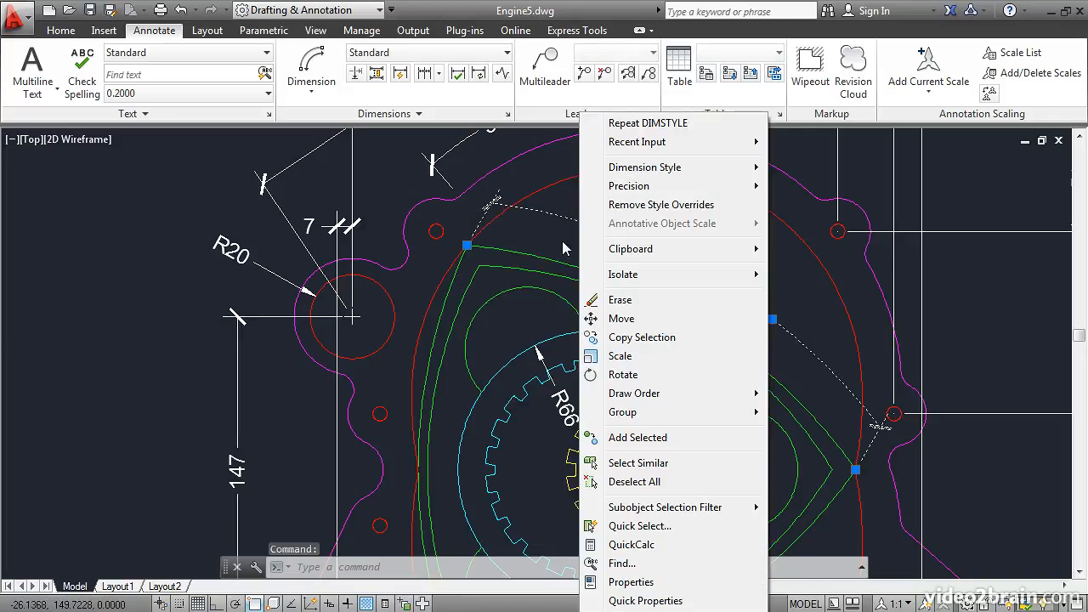
click(616, 582)
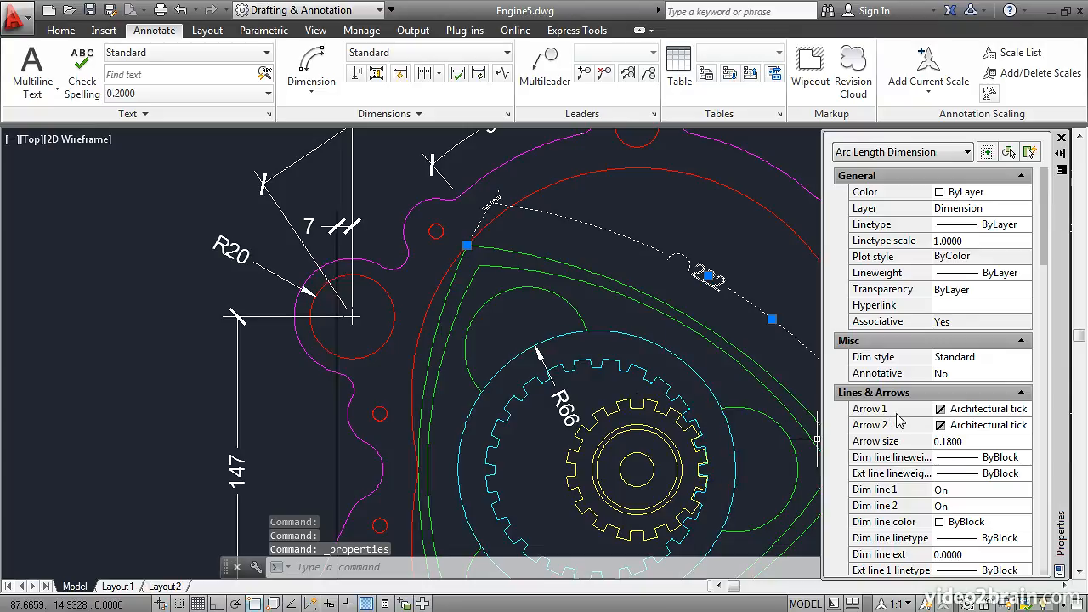
click(982, 414)
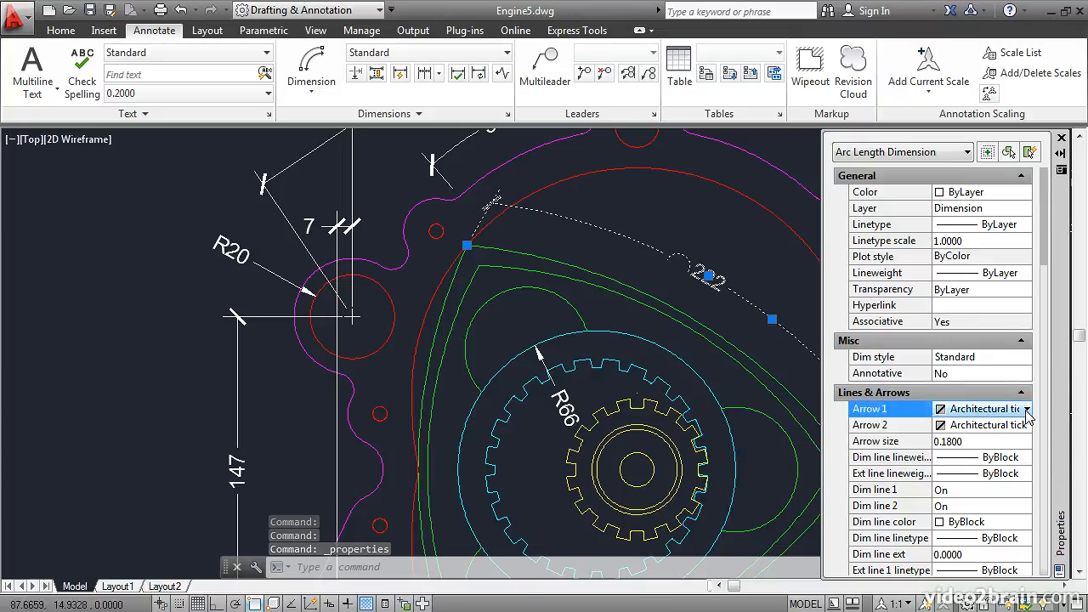
click(1027, 409)
drag(1026, 472, 1025, 448)
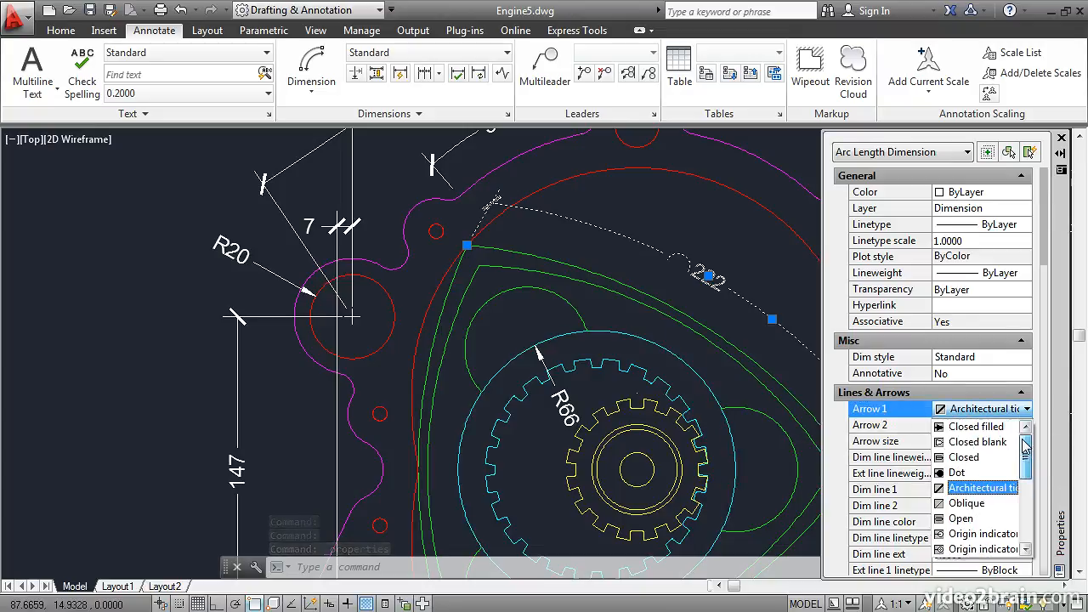
click(976, 427)
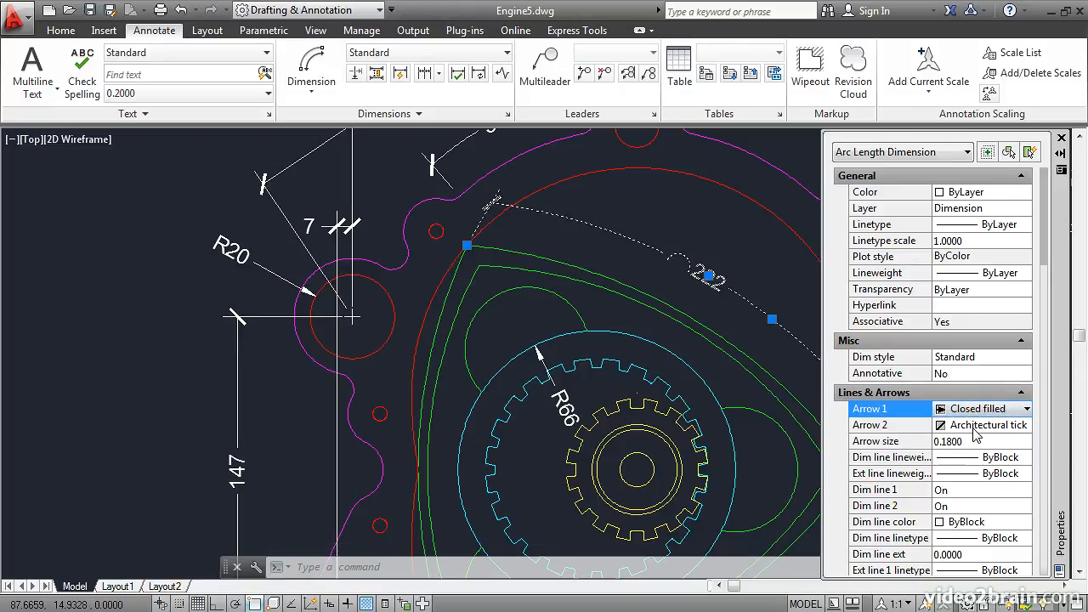
Set the arc length dimension's second arrowhead to Closed filled, close its properties and deselect it.
click(960, 429)
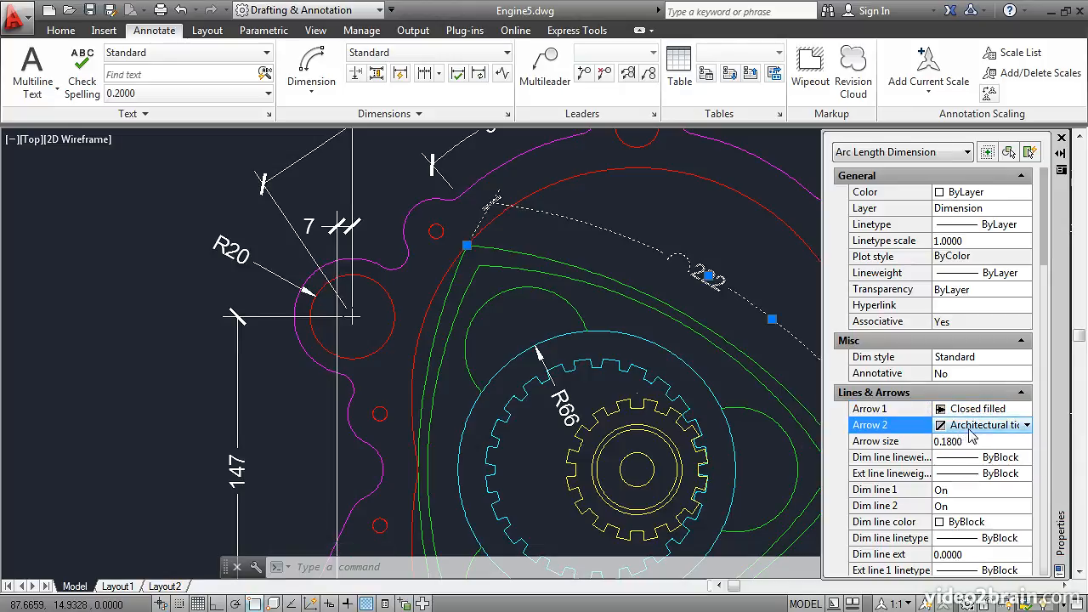
click(1027, 426)
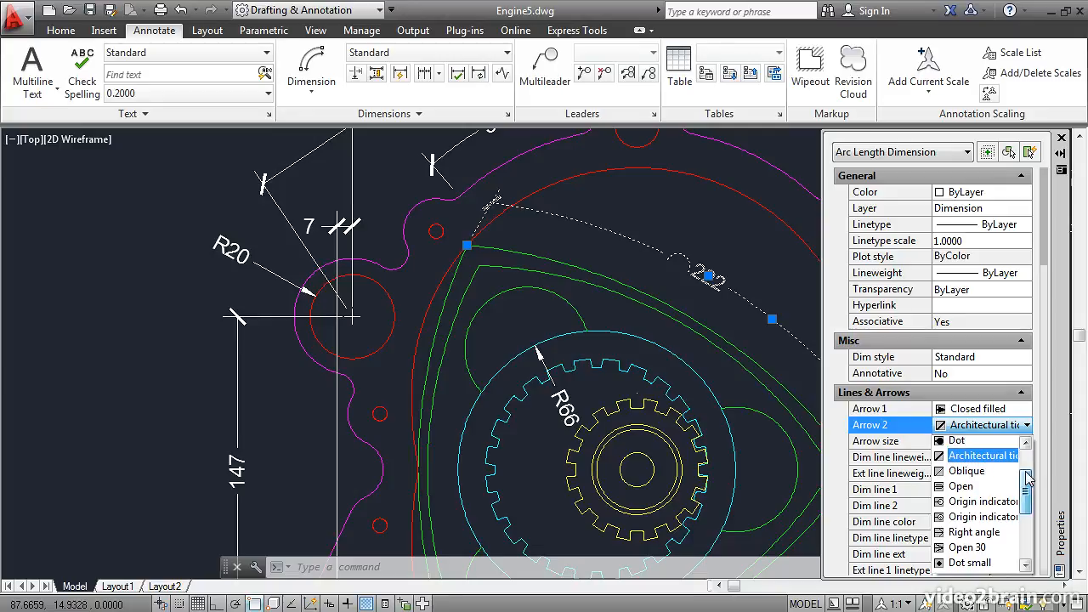
click(974, 443)
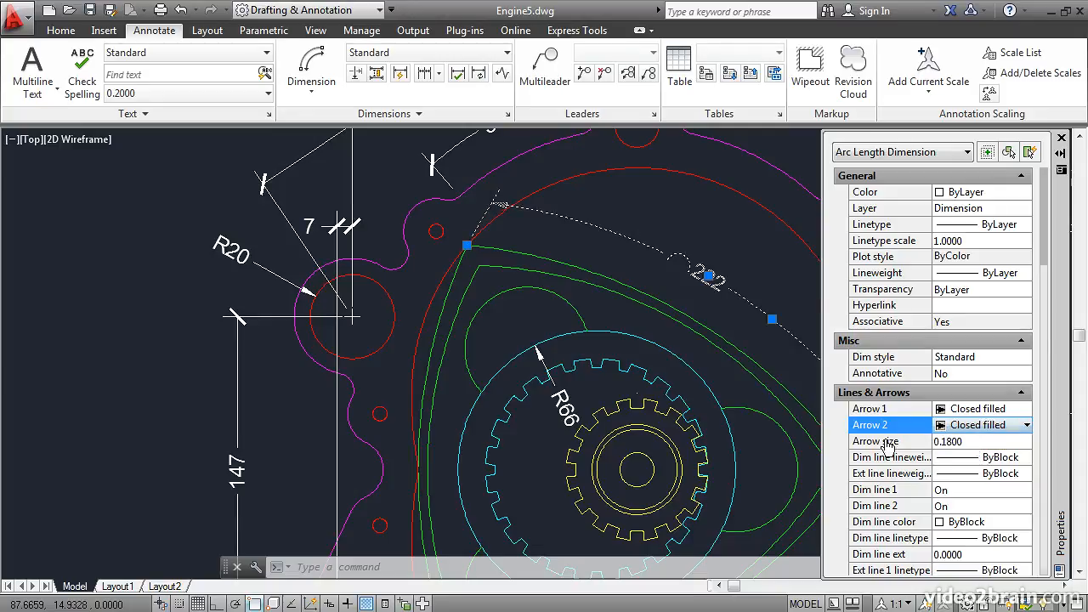
click(1062, 139)
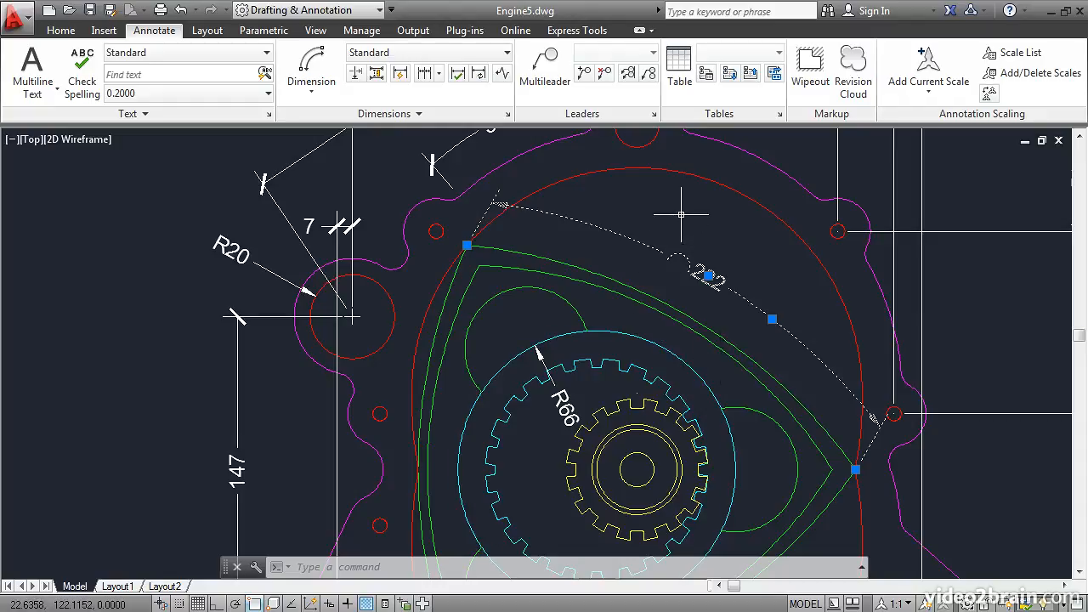
key(Escape)
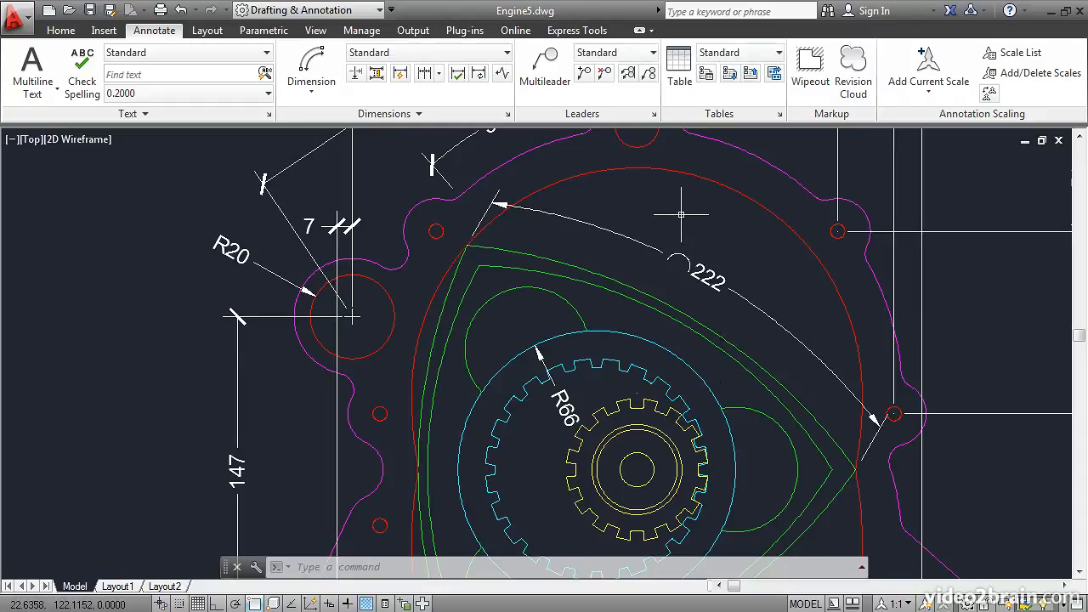